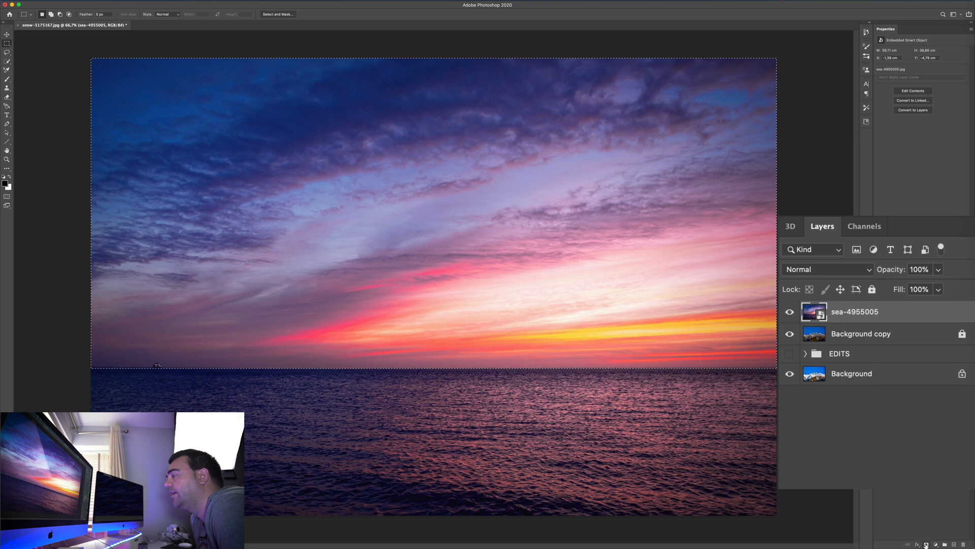
Mask the sea-4955005 layer to the selected sky area and move the masked sky upward on the canvas
{"action": "left_click", "coordinate": [926, 544]}
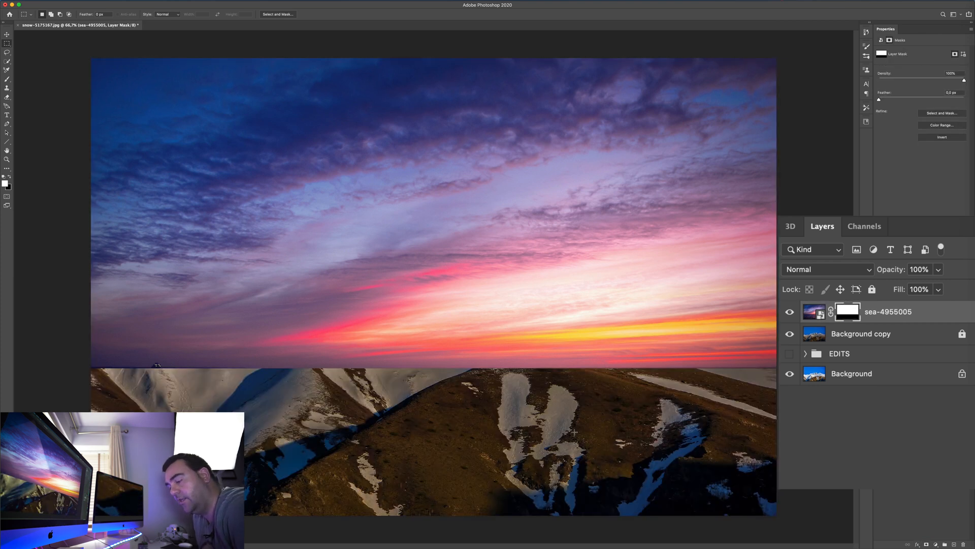
{"action": "key", "text": "super+t"}
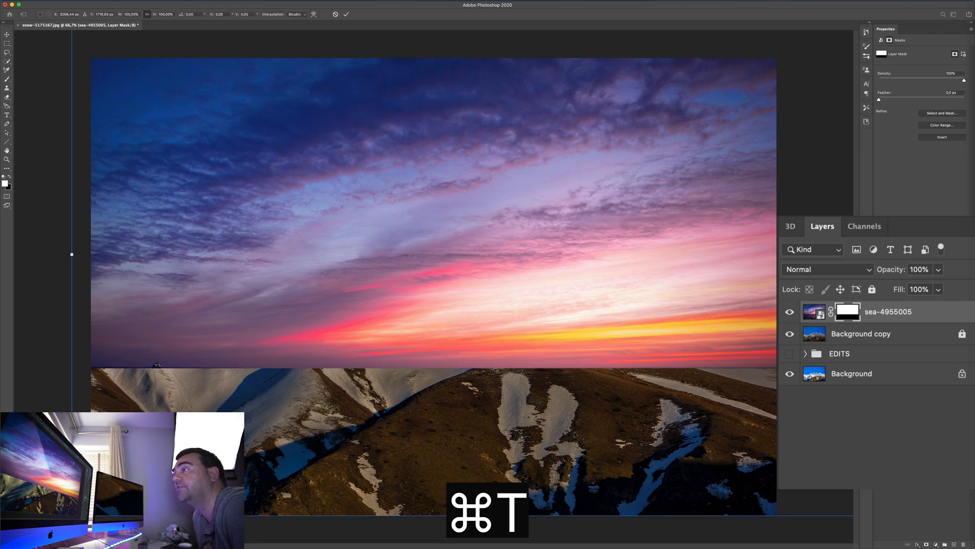
{"action": "left_click_drag", "start_coordinate": [550, 307], "coordinate": [547, 273]}
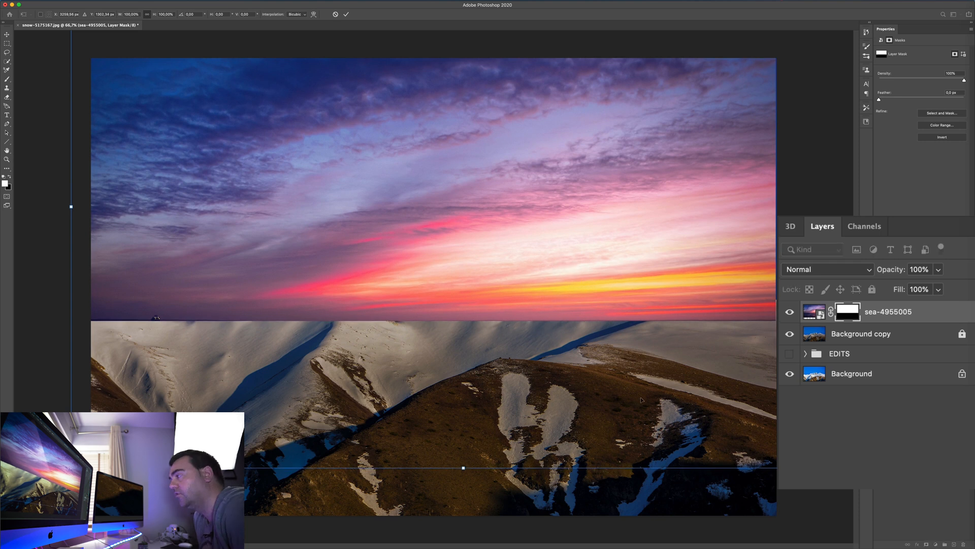
Scale the sea-4955005 sky proportionally to about 103.8% and place the Background copy layer above it
{"action": "key", "text": "super+t"}
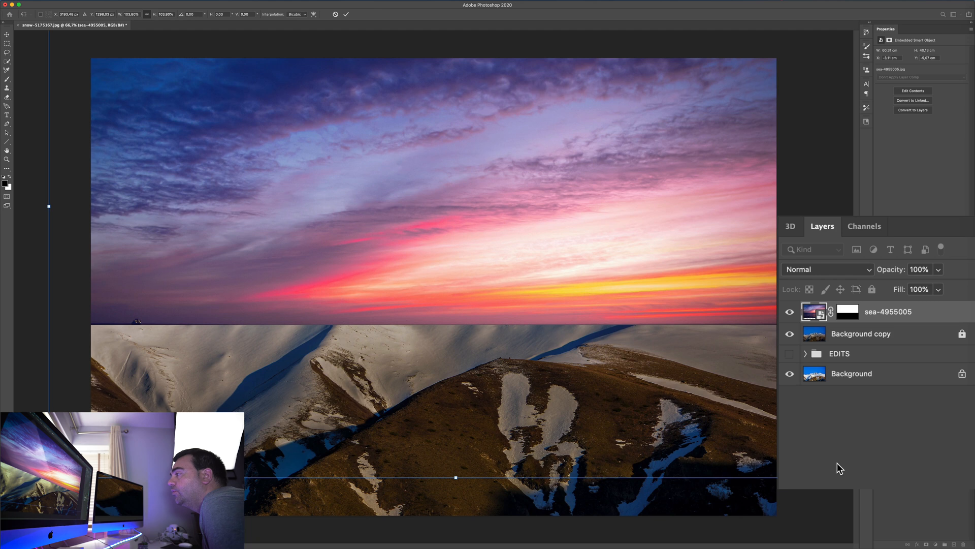
{"action": "left_click", "coordinate": [860, 405]}
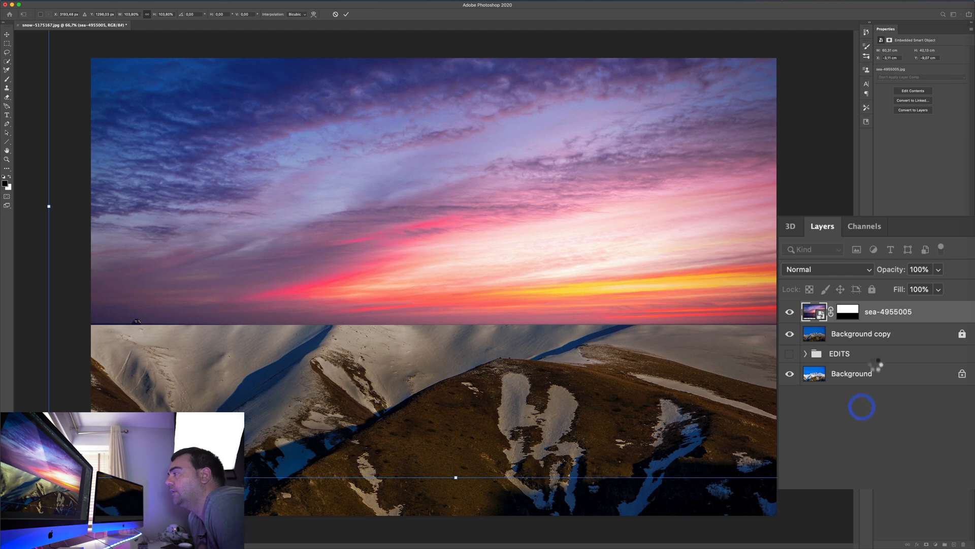
{"action": "left_click_drag", "start_coordinate": [862, 339], "coordinate": [859, 311]}
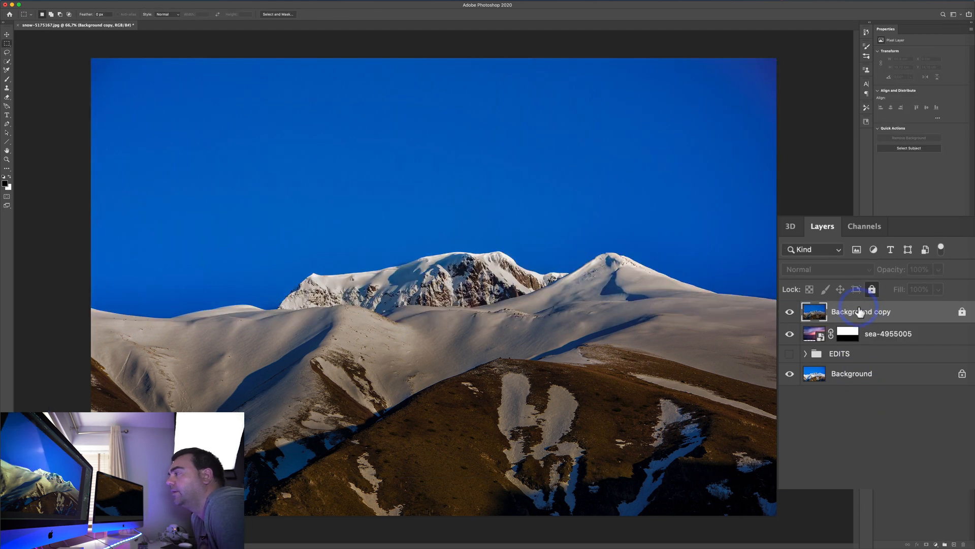
Search the help for "chan" and bring up the image's color channels
{"action": "left_click", "coordinate": [233, 4]}
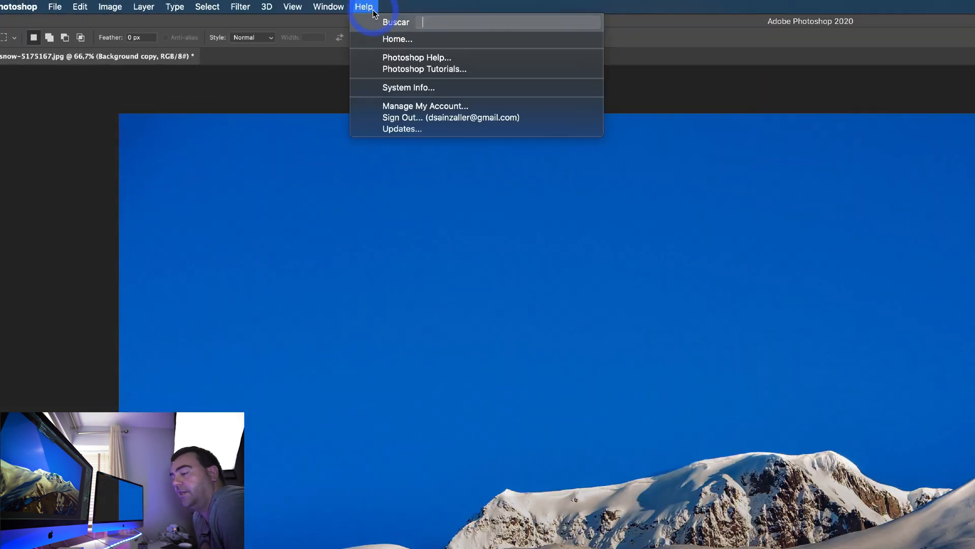
{"action": "type", "text": "chan"}
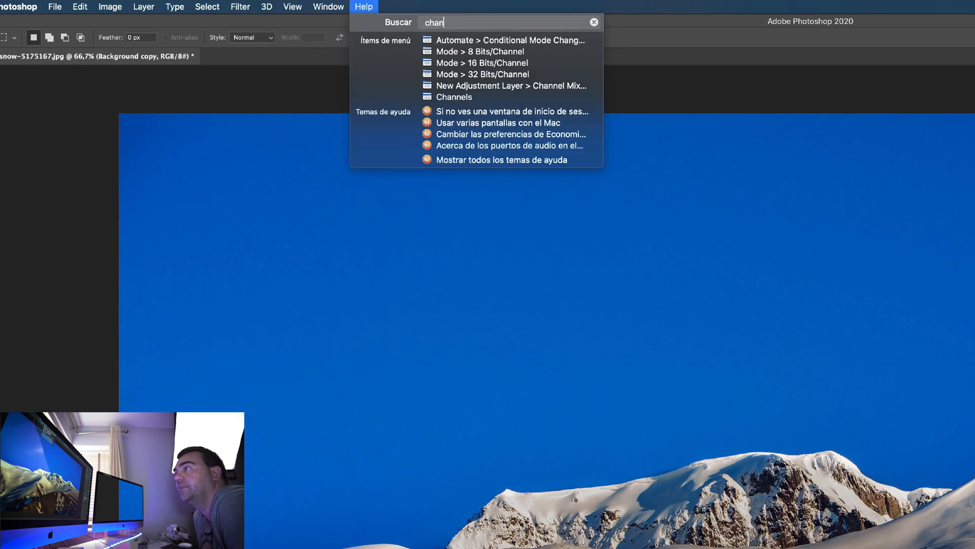
{"action": "mouse_move", "coordinate": [466, 100]}
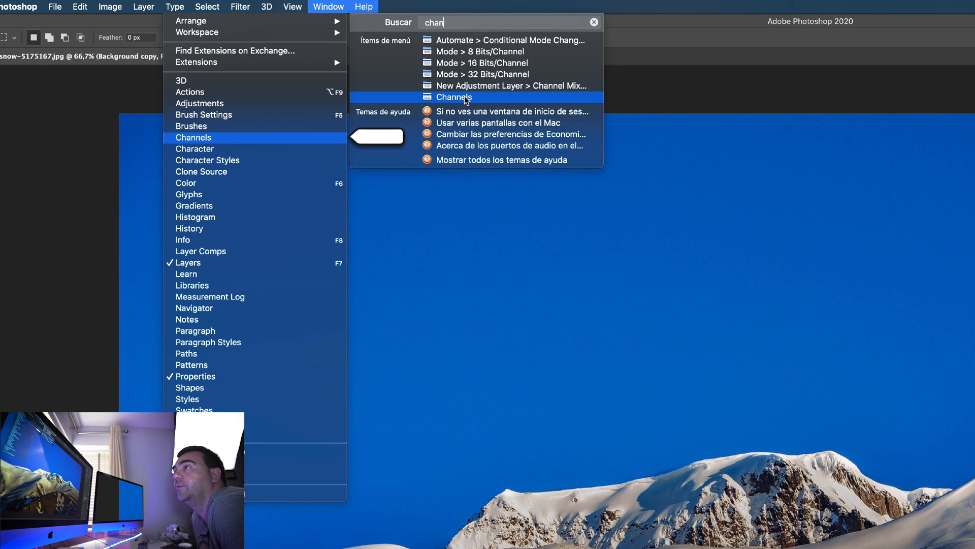
{"action": "left_click", "coordinate": [465, 98]}
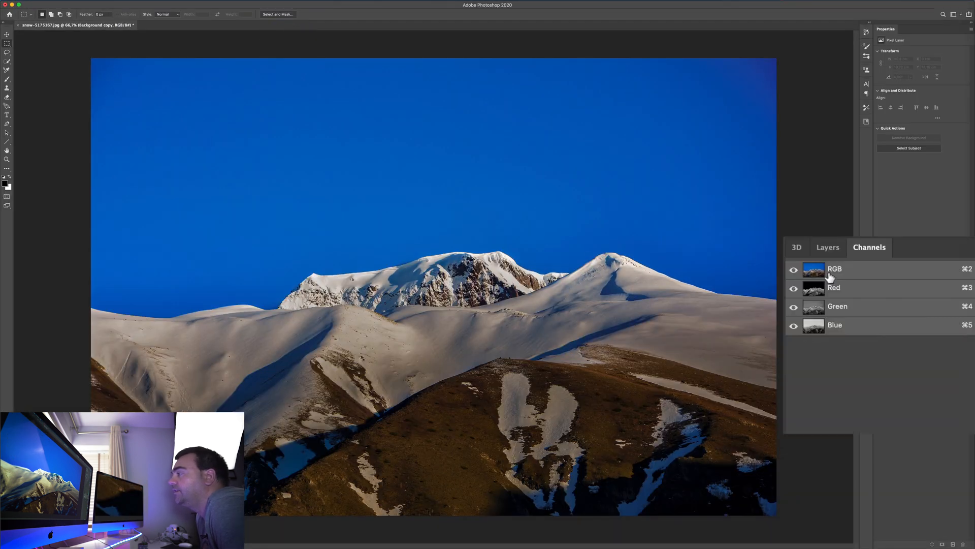
View the Red, Green and Blue channels one by one to compare sky and mountain contrast, and restore the RGB composite
{"action": "left_click", "coordinate": [794, 272]}
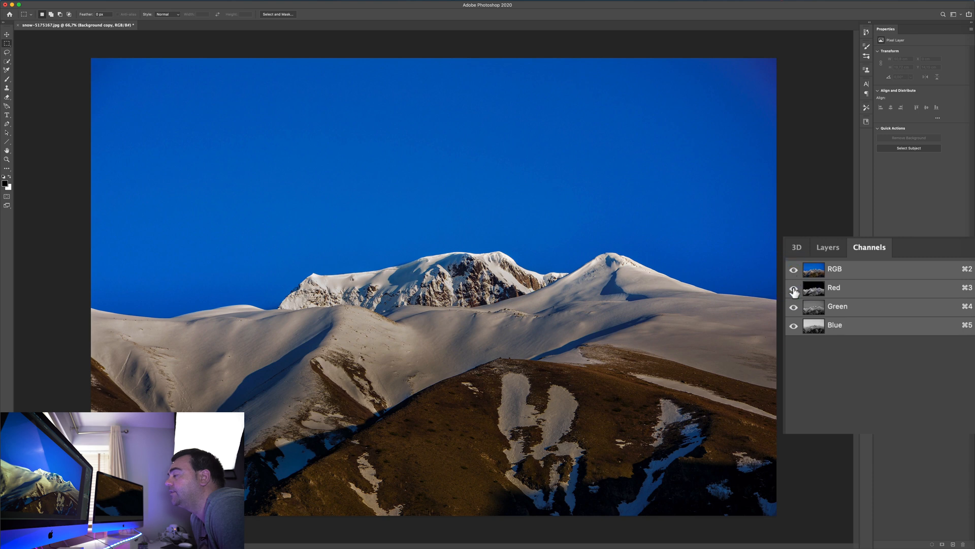
{"action": "left_click", "coordinate": [794, 288]}
{"action": "left_click", "coordinate": [794, 307]}
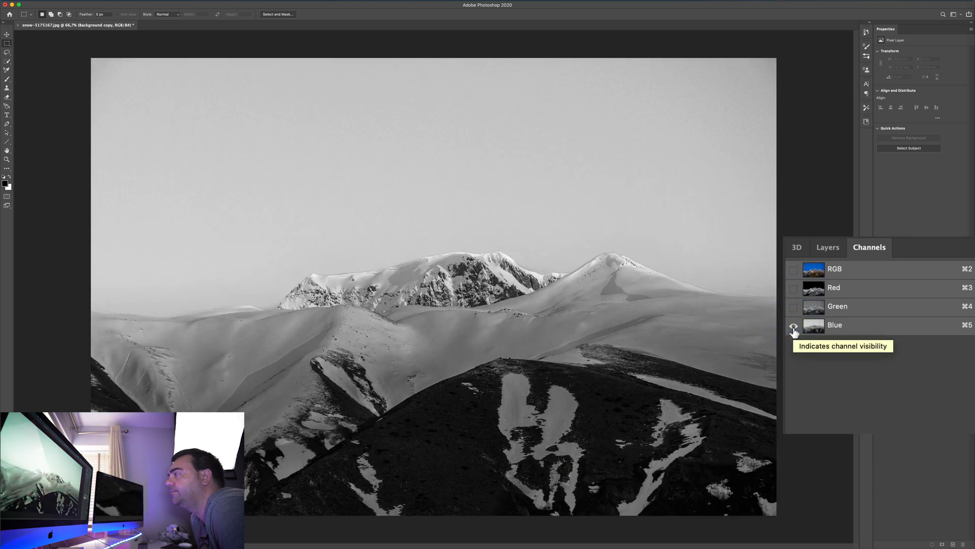
{"action": "left_click", "coordinate": [794, 307]}
{"action": "left_click", "coordinate": [794, 325]}
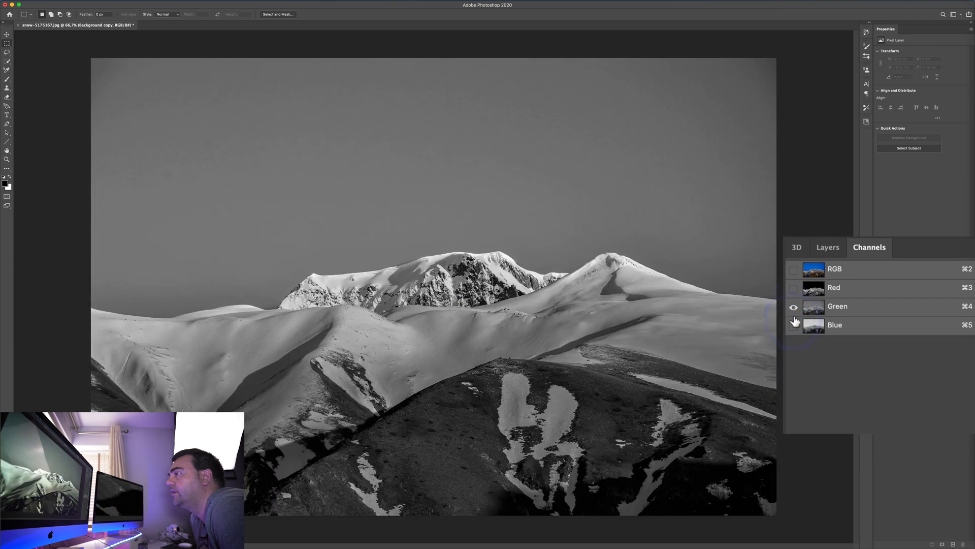
{"action": "left_click", "coordinate": [794, 288]}
{"action": "left_click", "coordinate": [793, 307]}
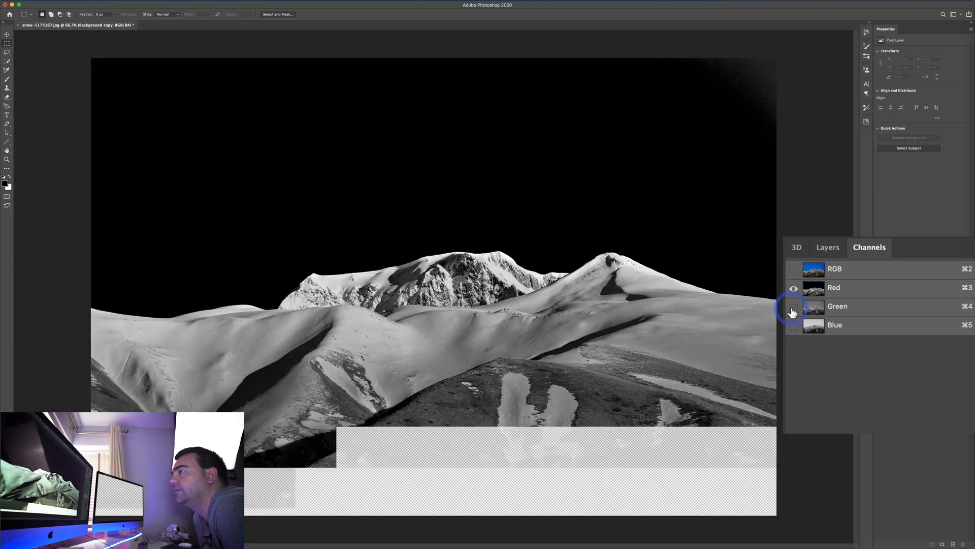
{"action": "left_click", "coordinate": [794, 325]}
{"action": "left_click", "coordinate": [795, 289]}
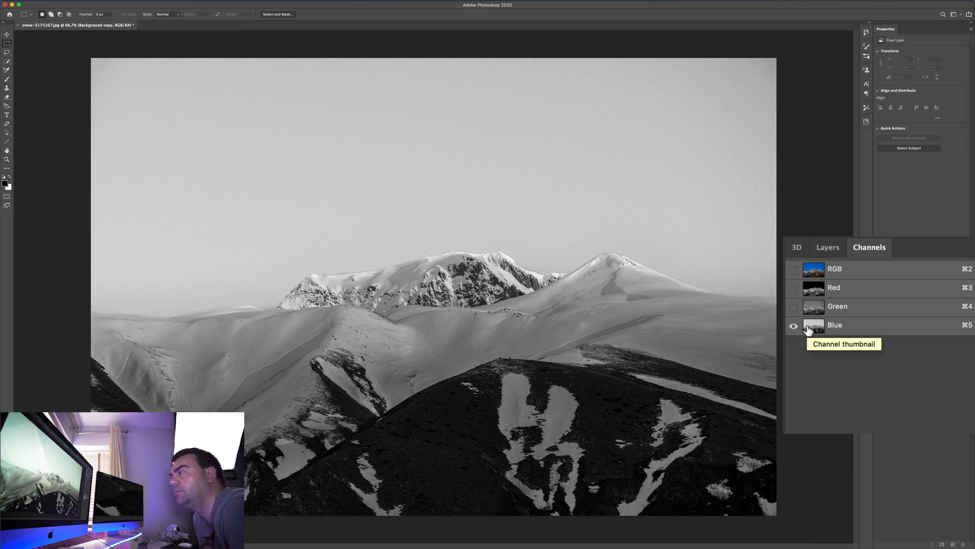
{"action": "left_click", "coordinate": [794, 269]}
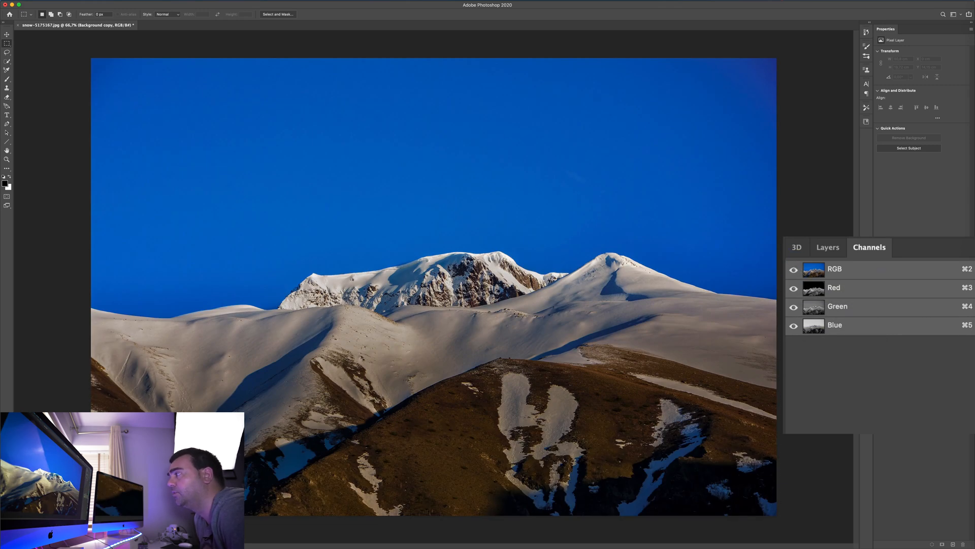
Return to the layer list and unlock the Background copy layer
{"action": "left_click", "coordinate": [840, 249]}
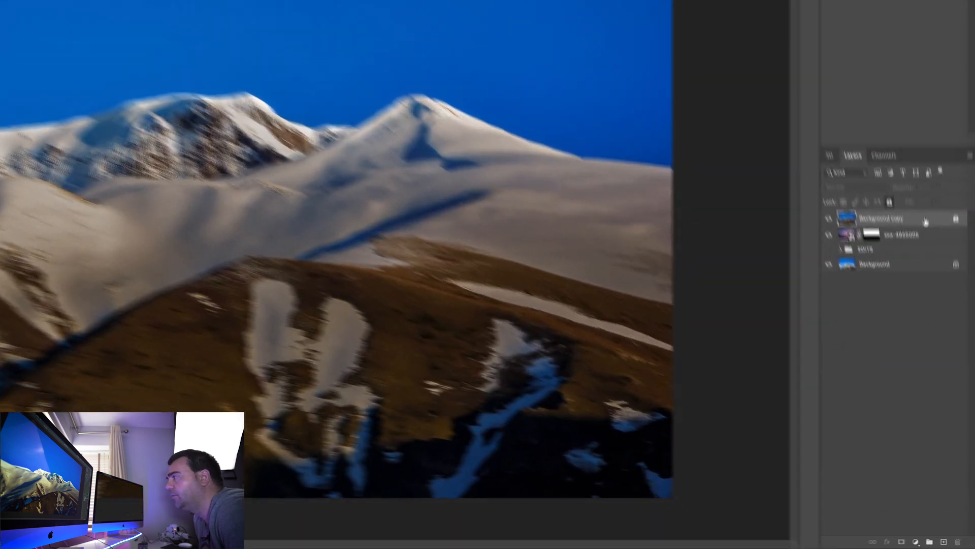
{"action": "right_click", "coordinate": [943, 333]}
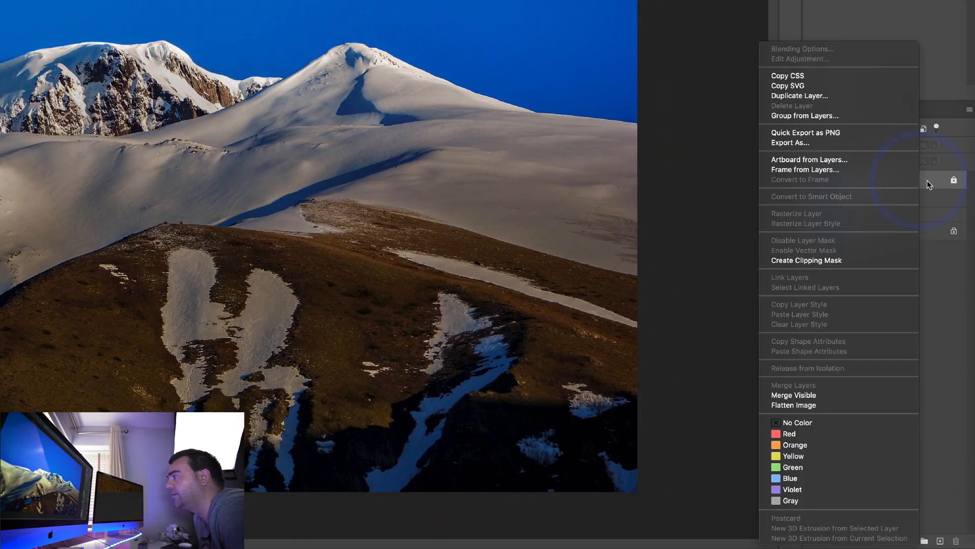
{"action": "left_click", "coordinate": [931, 181]}
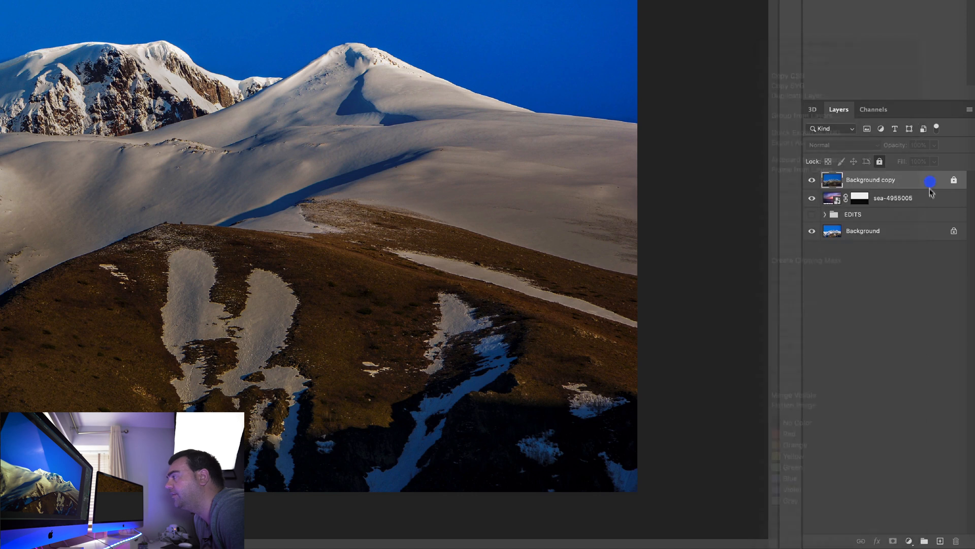
Set Blend If to the Blue channel in the blending options of the Background copy layer
{"action": "right_click", "coordinate": [899, 180]}
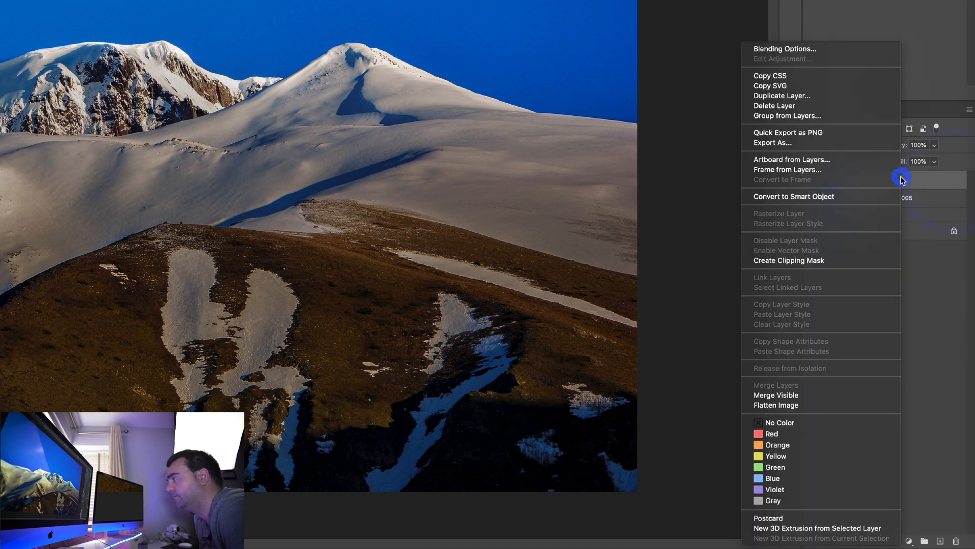
{"action": "left_click", "coordinate": [808, 50]}
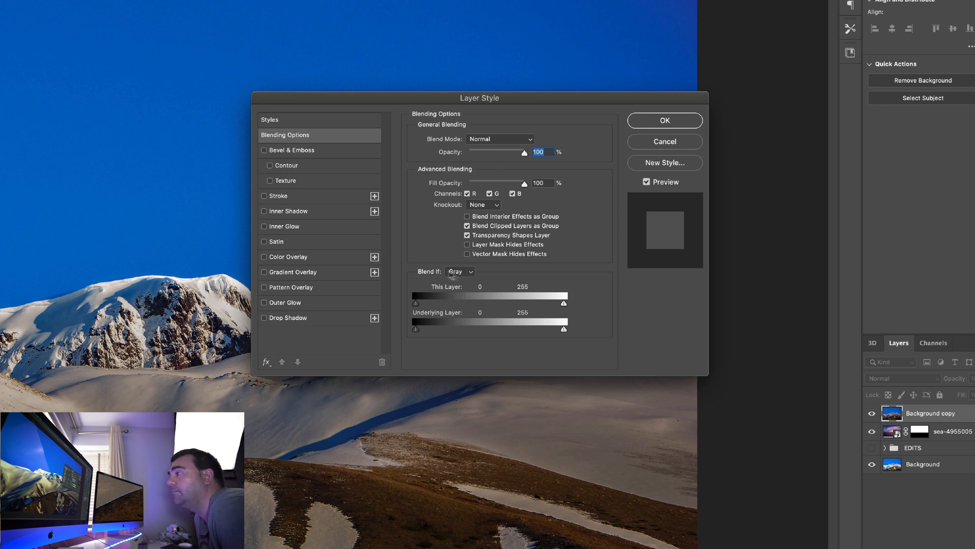
{"action": "left_click", "coordinate": [468, 273]}
{"action": "left_click", "coordinate": [468, 274]}
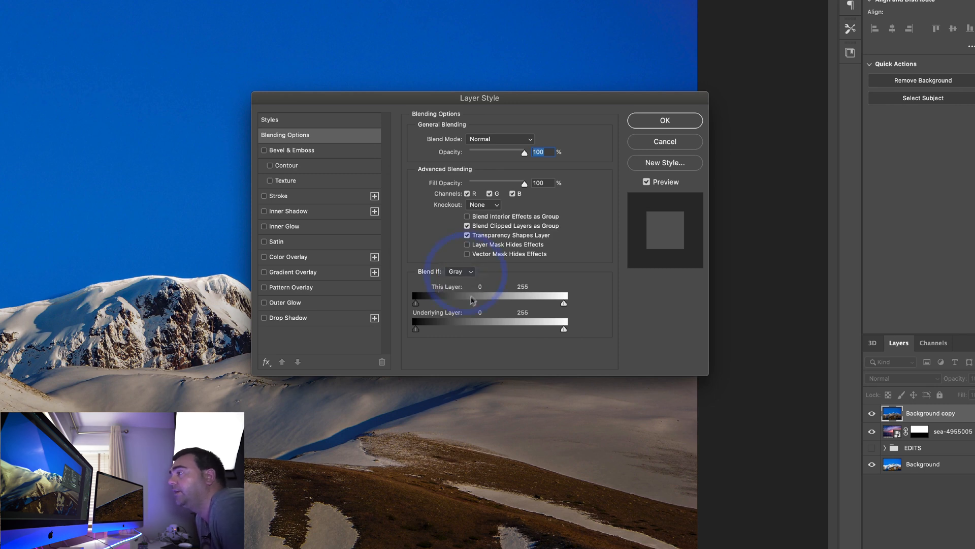
{"action": "left_click", "coordinate": [468, 273]}
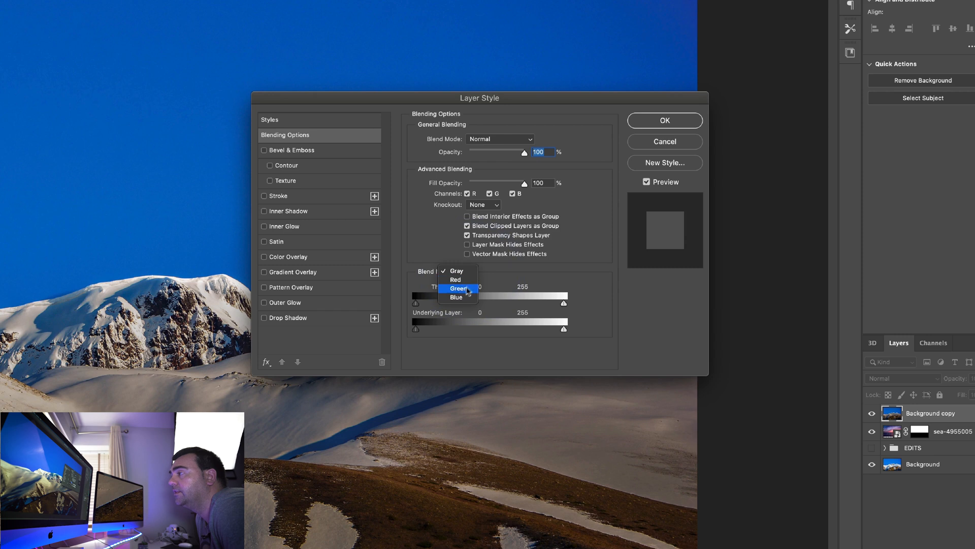
{"action": "left_click", "coordinate": [458, 297]}
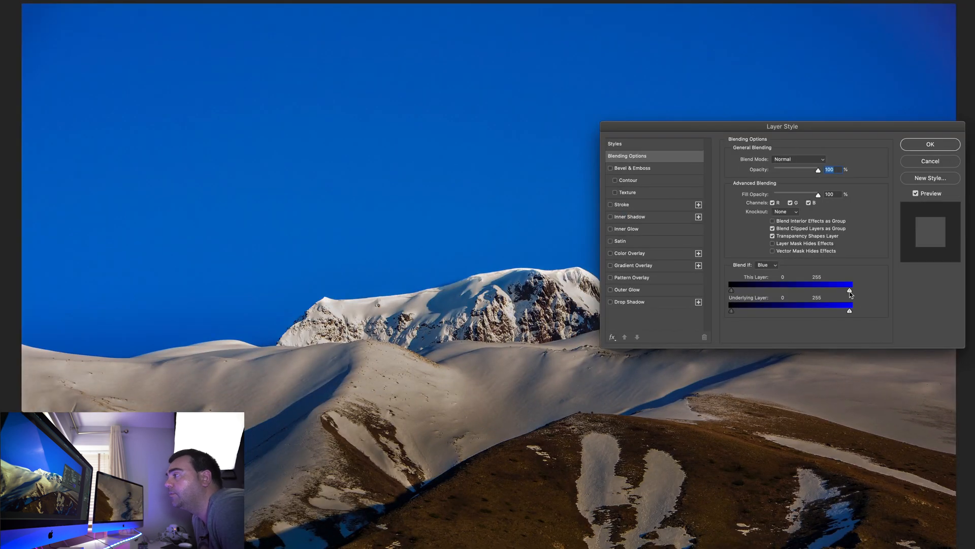
Lower and split the highlight limit for This Layer to 93 / 151 so the blue sky is hidden, and apply the blending
{"action": "left_click_drag", "start_coordinate": [831, 292], "coordinate": [801, 290]}
{"action": "key", "text": "alt"}
{"action": "left_click_drag", "start_coordinate": [801, 293], "coordinate": [776, 292]}
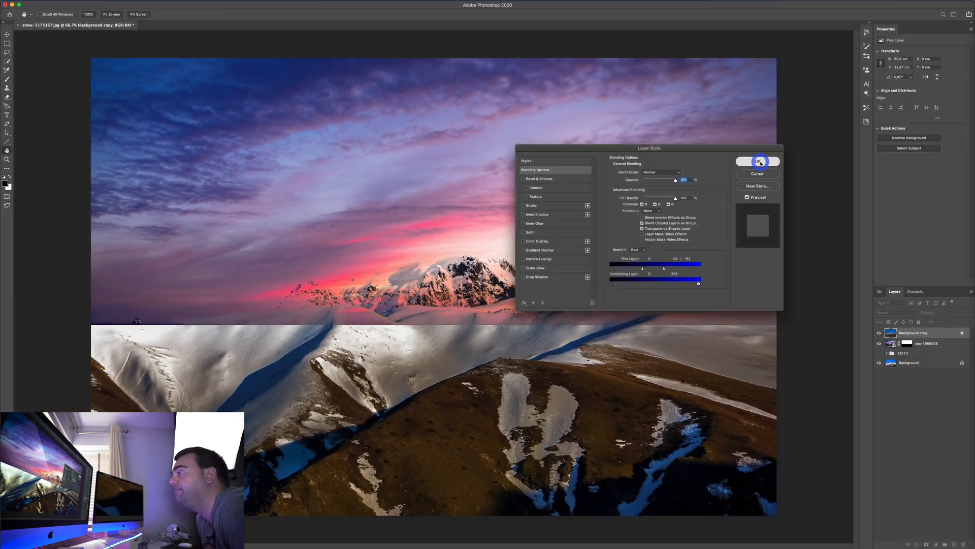
{"action": "left_click", "coordinate": [932, 145]}
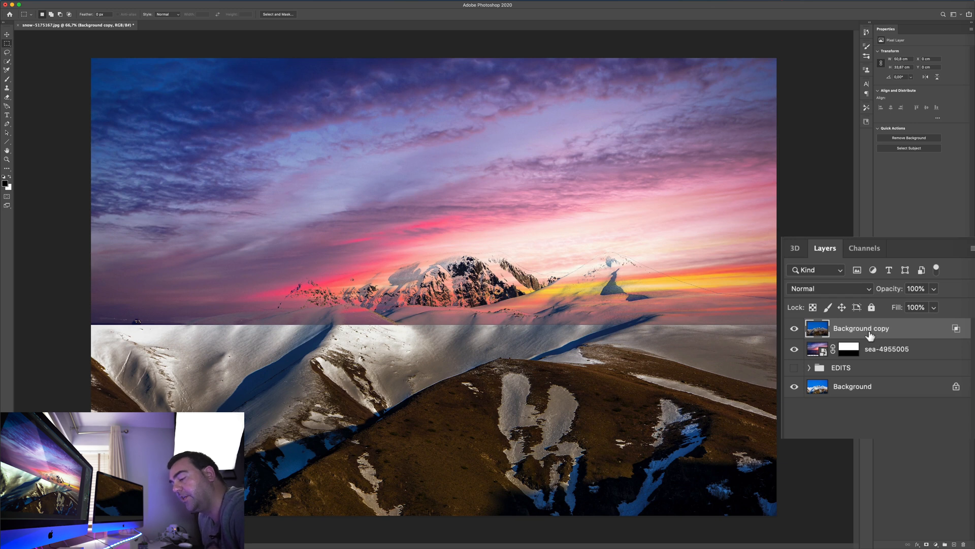
Duplicate the Background copy layer and clear the layer style on the duplicate
{"action": "key", "text": "super+j"}
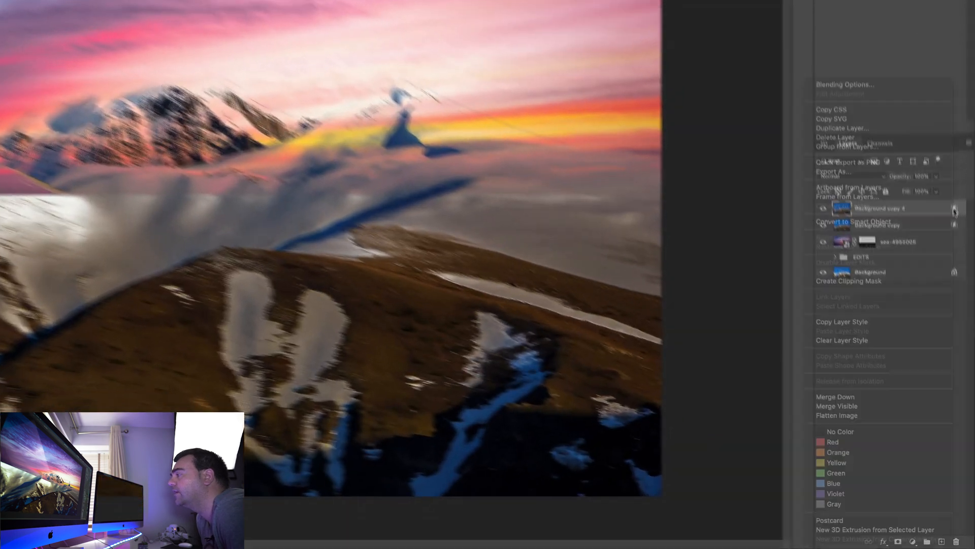
{"action": "right_click", "coordinate": [962, 335]}
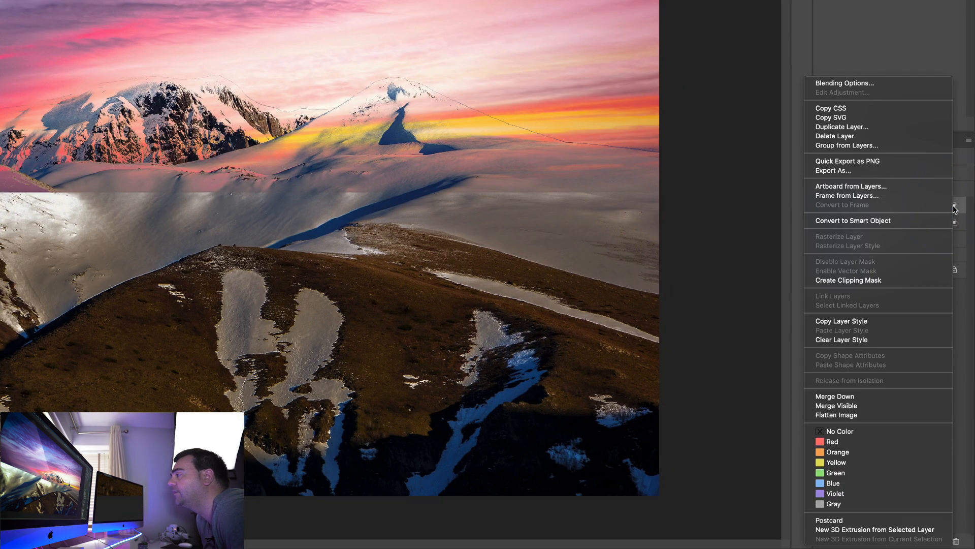
{"action": "left_click", "coordinate": [866, 341]}
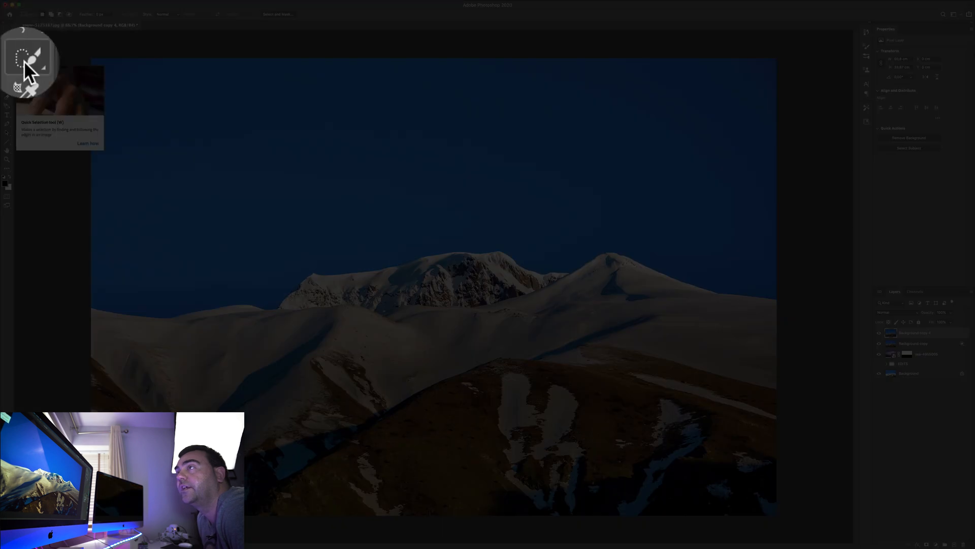
Select all the mountains with the Quick Selection tool on the duplicate layer and add a layer mask from the selection
{"action": "left_click", "coordinate": [7, 61]}
{"action": "left_click_drag", "start_coordinate": [215, 392], "coordinate": [249, 376]}
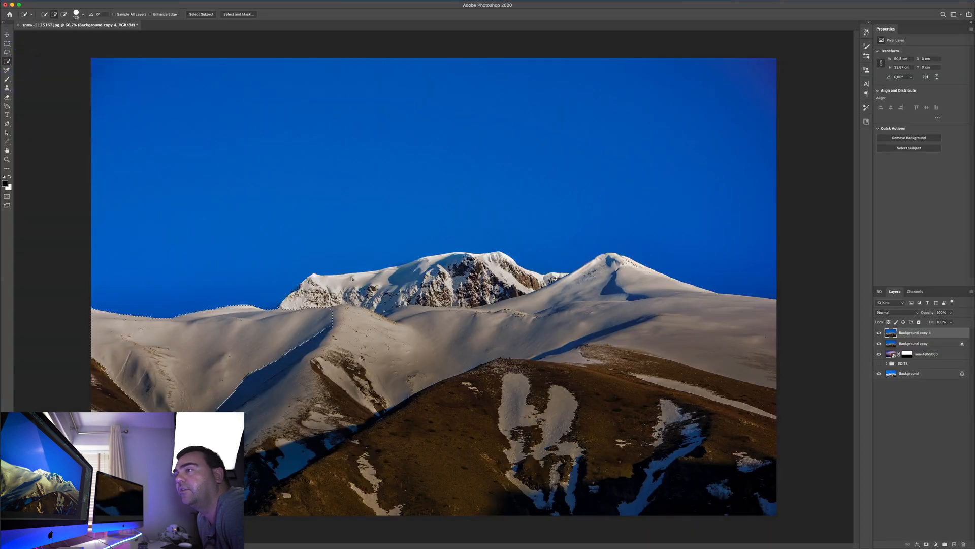
{"action": "mouse_move", "coordinate": [358, 465]}
{"action": "left_mouse_down"}
{"action": "mouse_move", "coordinate": [364, 433]}
{"action": "mouse_move", "coordinate": [535, 458]}
{"action": "mouse_move", "coordinate": [573, 402]}
{"action": "mouse_move", "coordinate": [649, 426]}
{"action": "mouse_move", "coordinate": [773, 443]}
{"action": "mouse_move", "coordinate": [763, 396]}
{"action": "left_mouse_up"}
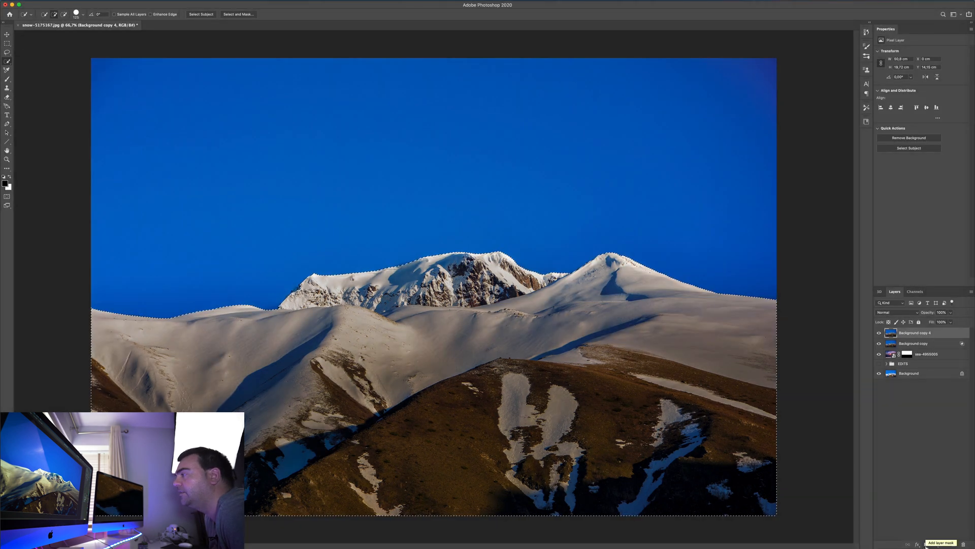
{"action": "left_click", "coordinate": [926, 544]}
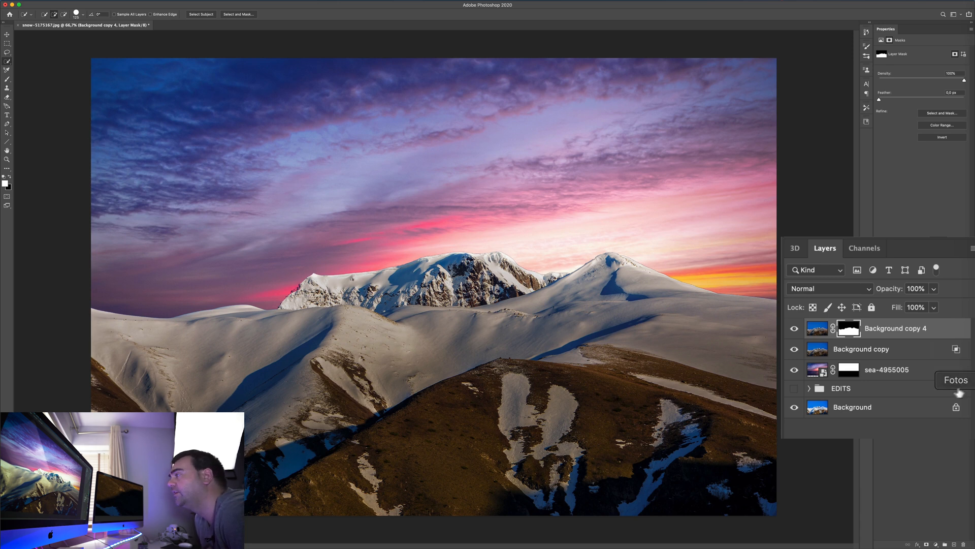
Add a Levels adjustment directly above the sea-4955005 layer with input black at 18 and midtones at 1.42
{"action": "left_click", "coordinate": [887, 373]}
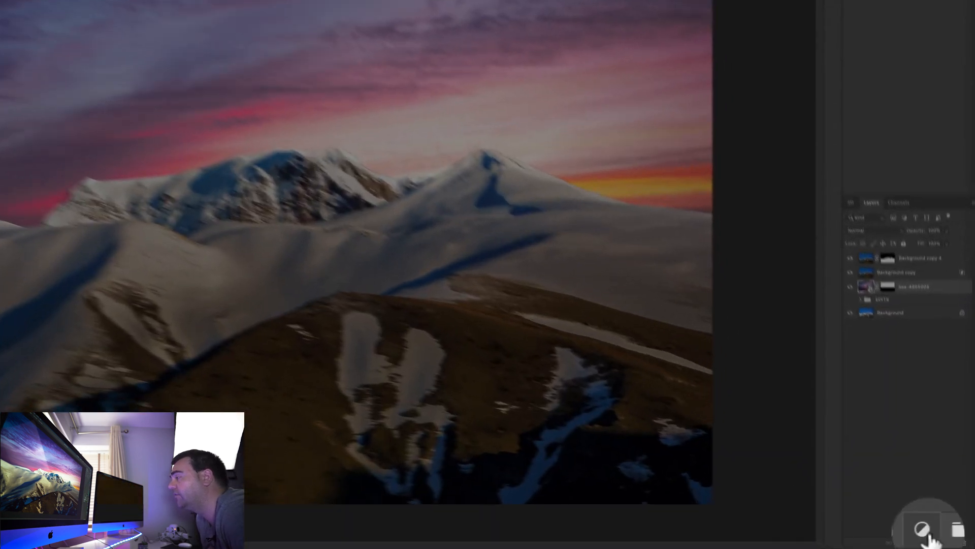
{"action": "left_click", "coordinate": [935, 544]}
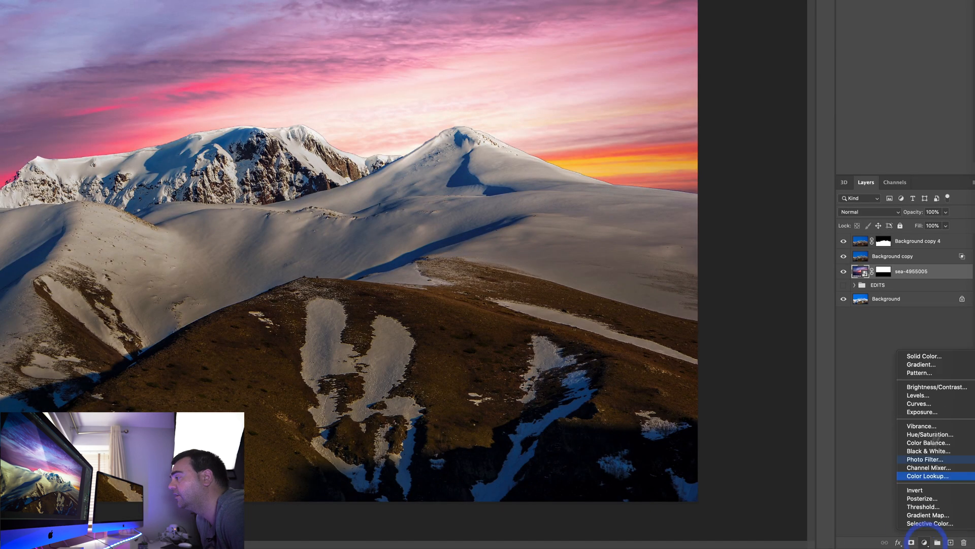
{"action": "left_click", "coordinate": [932, 396]}
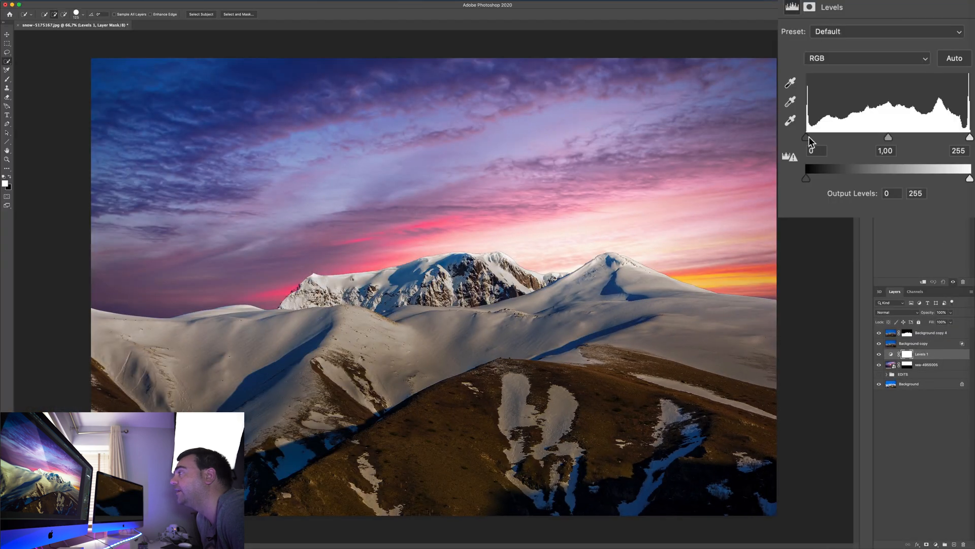
{"action": "mouse_move", "coordinate": [809, 137]}
{"action": "left_mouse_down"}
{"action": "mouse_move", "coordinate": [852, 139]}
{"action": "mouse_move", "coordinate": [818, 138]}
{"action": "left_mouse_up"}
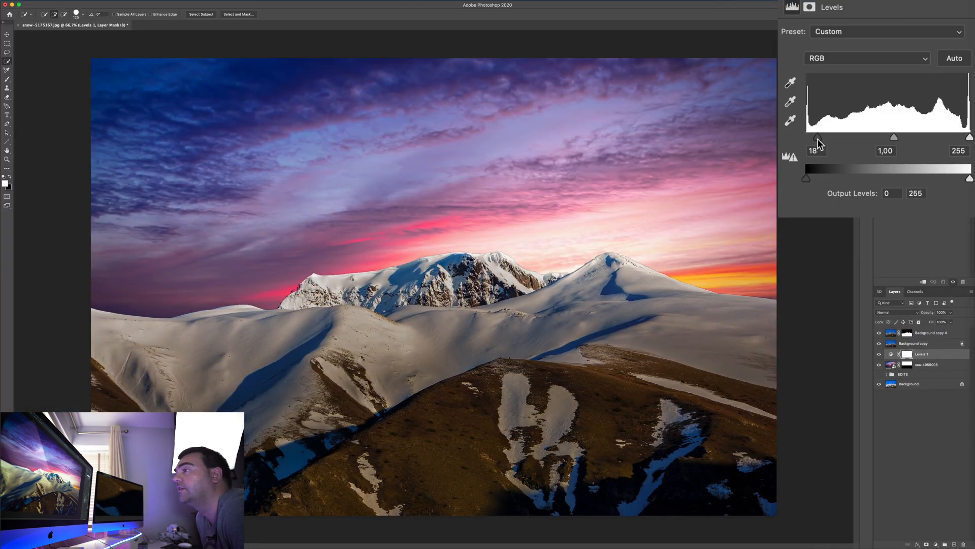
{"action": "left_click_drag", "start_coordinate": [891, 140], "coordinate": [873, 139]}
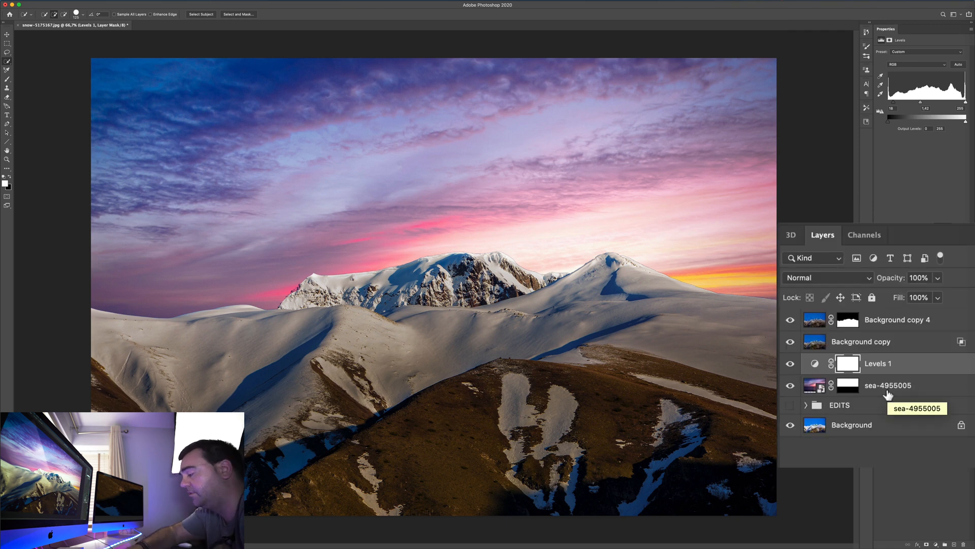
Group all layers from sea-4955005 up to the masked mountain layer
{"action": "left_click", "coordinate": [888, 393]}
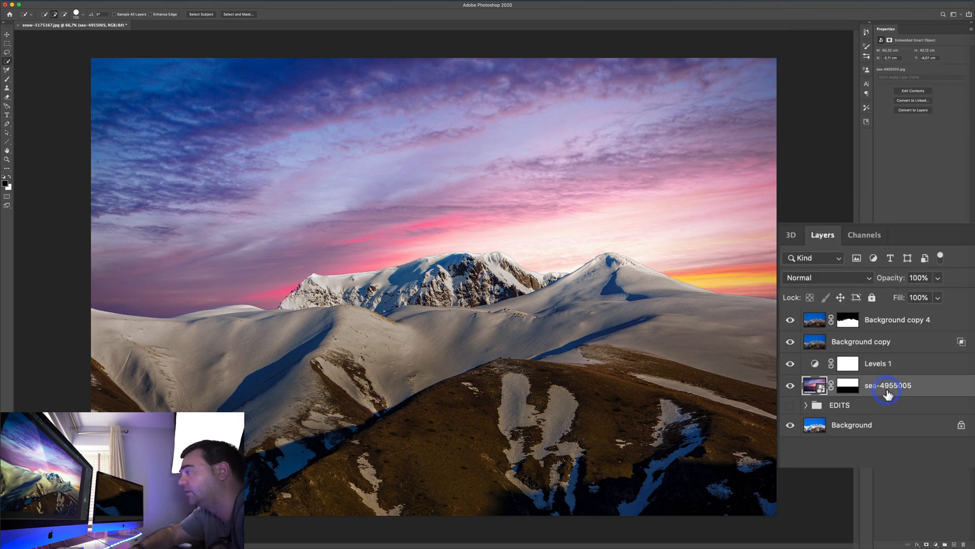
{"action": "left_click", "coordinate": [881, 325], "text": "shift"}
{"action": "key", "text": "super+g"}
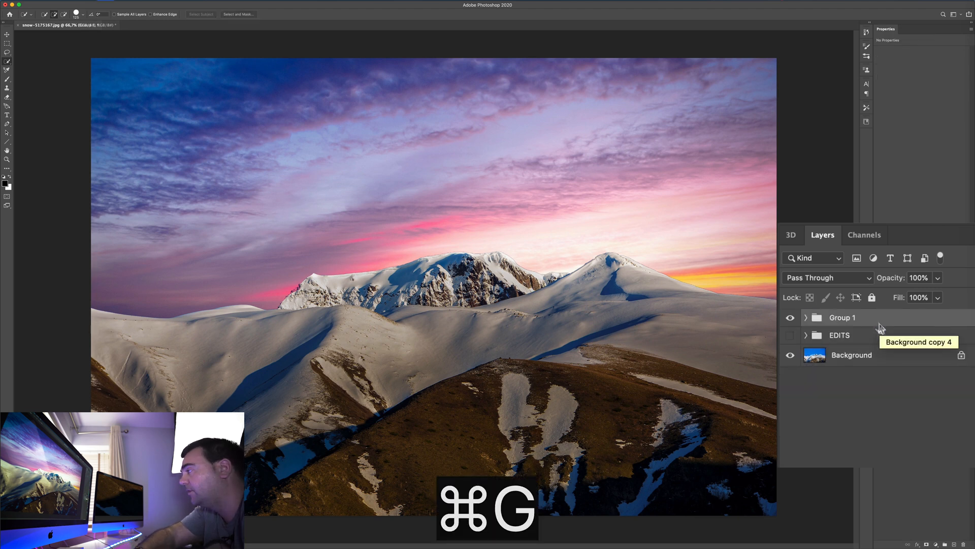
Toggle the visibility of the new layer group to compare the sky composite with the original photo
{"action": "left_click", "coordinate": [789, 318]}
{"action": "left_click", "coordinate": [789, 319]}
{"action": "left_click", "coordinate": [789, 318]}
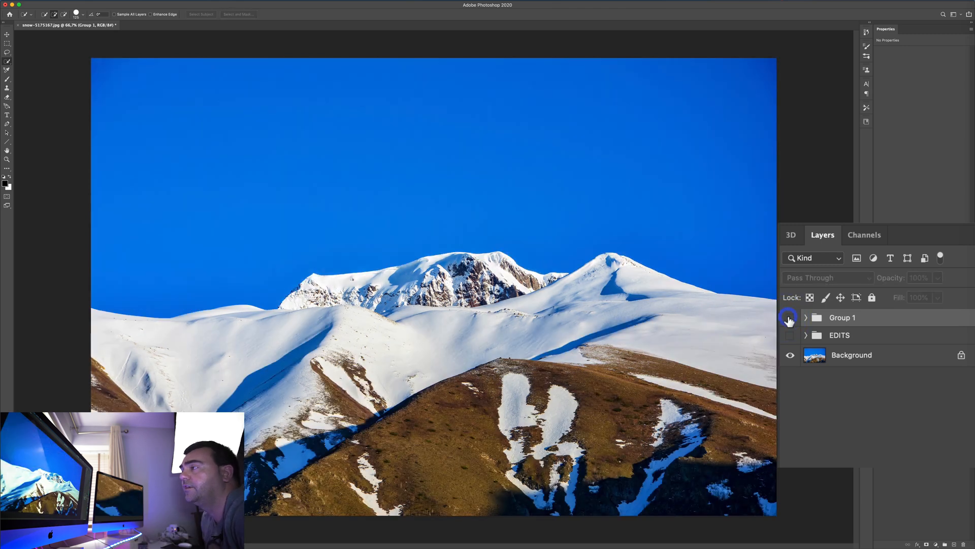